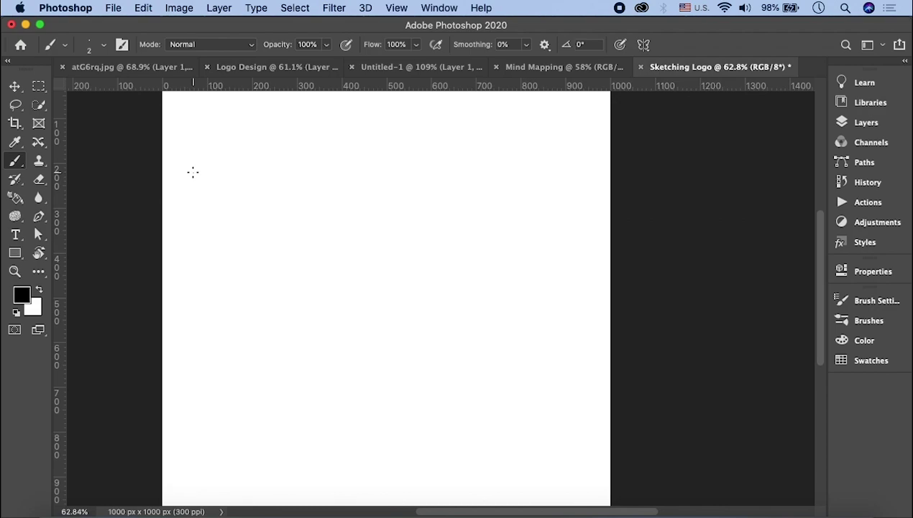
Hand-letter LEAF, WATER and DROPS in black along the top row
{"action": "scroll", "coordinate": [224, 209], "scroll_direction": "up", "scroll_amount": 2}
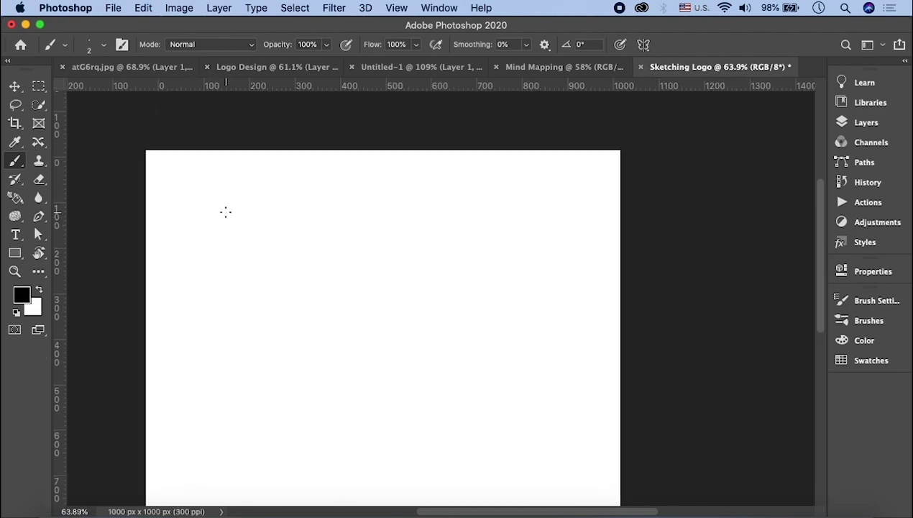
{"action": "scroll", "coordinate": [203, 199], "scroll_direction": "up", "scroll_amount": 2}
{"action": "scroll", "coordinate": [206, 201], "scroll_direction": "up", "scroll_amount": 3}
{"action": "scroll", "coordinate": [207, 201], "scroll_direction": "up", "scroll_amount": 3}
{"action": "scroll", "coordinate": [206, 202], "scroll_direction": "left", "scroll_amount": 2}
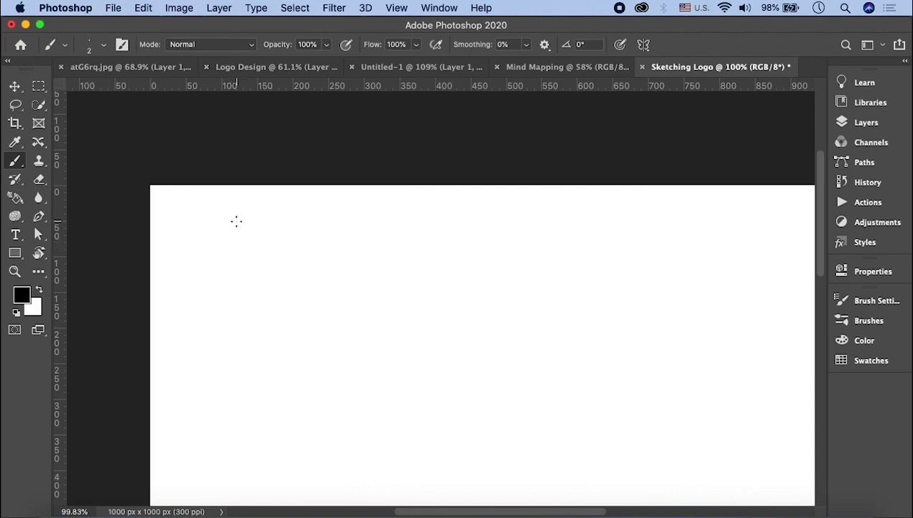
{"action": "mouse_move", "coordinate": [238, 229]}
{"action": "left_mouse_down"}
{"action": "mouse_move", "coordinate": [272, 251]}
{"action": "mouse_move", "coordinate": [267, 240]}
{"action": "mouse_move", "coordinate": [281, 230]}
{"action": "left_mouse_up"}
{"action": "mouse_move", "coordinate": [280, 230]}
{"action": "left_mouse_down"}
{"action": "mouse_move", "coordinate": [287, 251]}
{"action": "mouse_move", "coordinate": [300, 229]}
{"action": "left_mouse_up"}
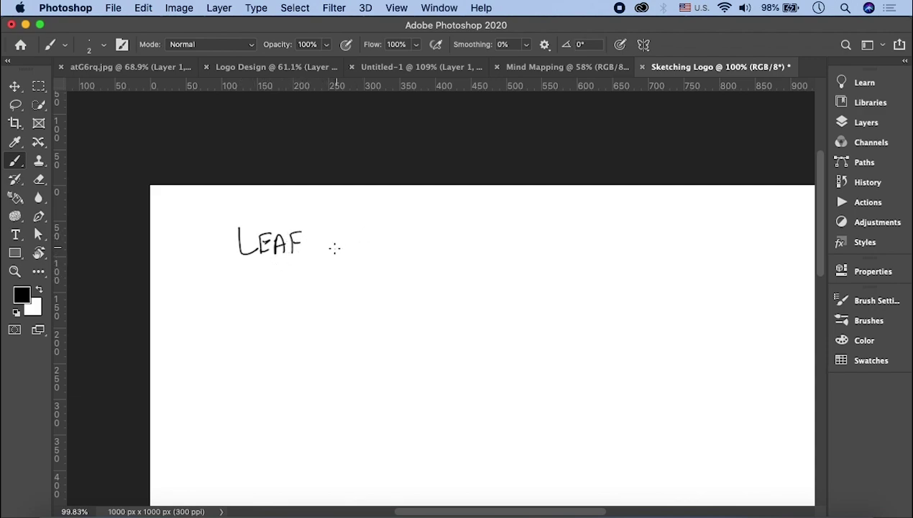
{"action": "mouse_move", "coordinate": [360, 228]}
{"action": "left_mouse_down"}
{"action": "mouse_move", "coordinate": [385, 229]}
{"action": "mouse_move", "coordinate": [402, 247]}
{"action": "mouse_move", "coordinate": [421, 228]}
{"action": "mouse_move", "coordinate": [448, 244]}
{"action": "left_mouse_up"}
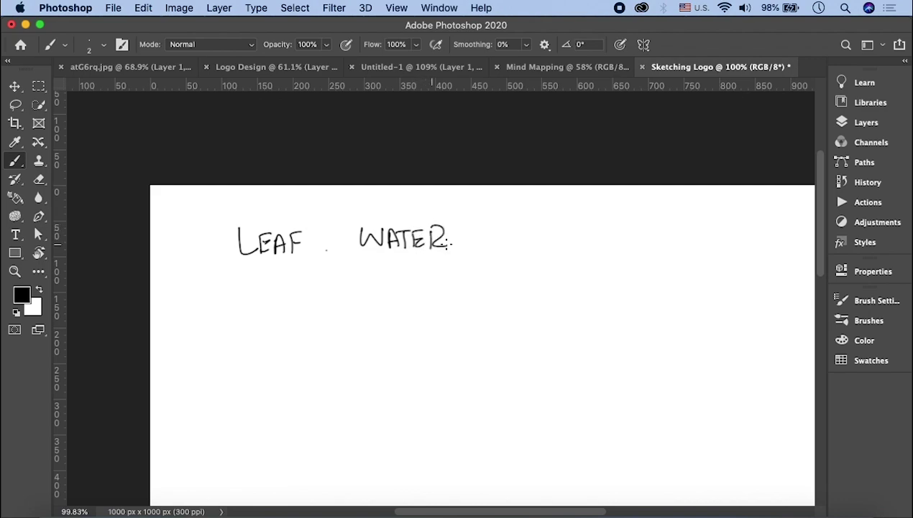
{"action": "mouse_move", "coordinate": [506, 219]}
{"action": "left_mouse_down"}
{"action": "mouse_move", "coordinate": [503, 243]}
{"action": "mouse_move", "coordinate": [552, 239]}
{"action": "mouse_move", "coordinate": [553, 229]}
{"action": "mouse_move", "coordinate": [566, 239]}
{"action": "left_mouse_up"}
Letter CROWN after DROPS, and HEART on a second line below LEAF
{"action": "scroll", "coordinate": [503, 239], "scroll_direction": "right", "scroll_amount": 5}
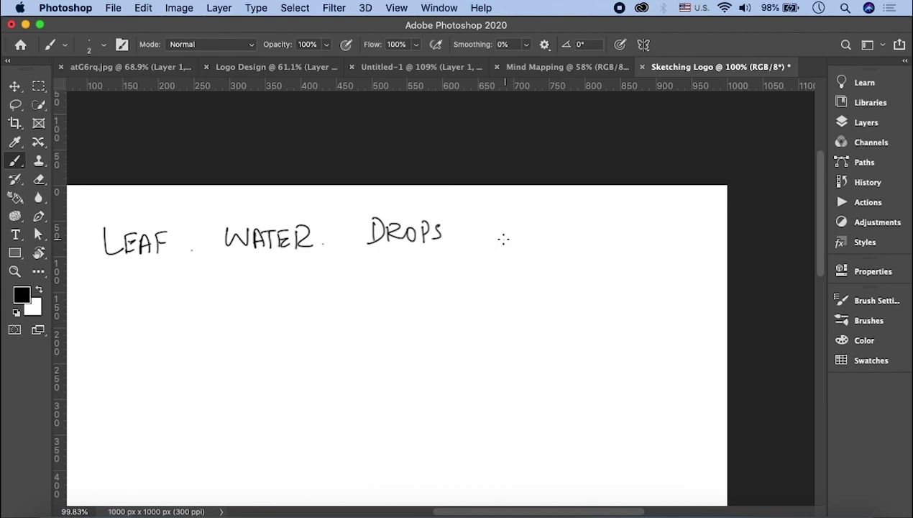
{"action": "left_click_drag", "start_coordinate": [507, 220], "coordinate": [513, 239]}
{"action": "mouse_move", "coordinate": [513, 221]}
{"action": "left_mouse_down"}
{"action": "mouse_move", "coordinate": [530, 237]}
{"action": "mouse_move", "coordinate": [585, 225]}
{"action": "left_mouse_up"}
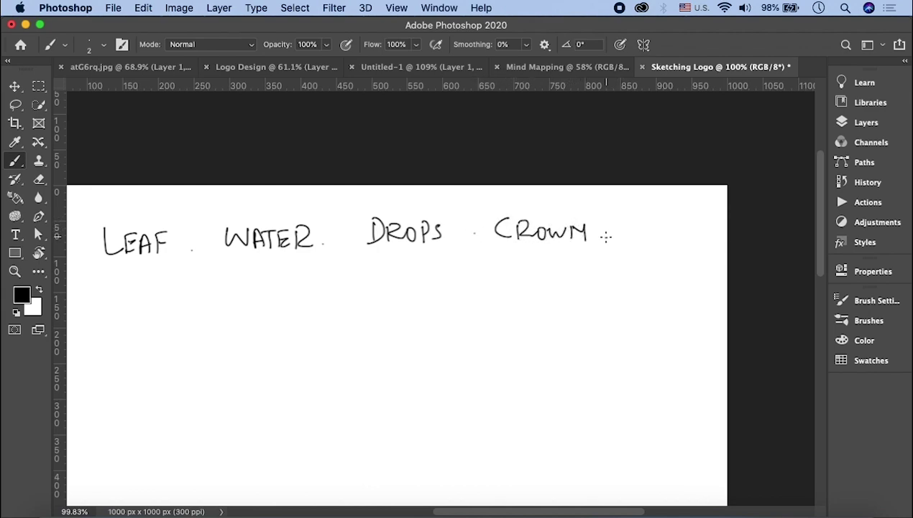
{"action": "scroll", "coordinate": [648, 226], "scroll_direction": "left", "scroll_amount": 7}
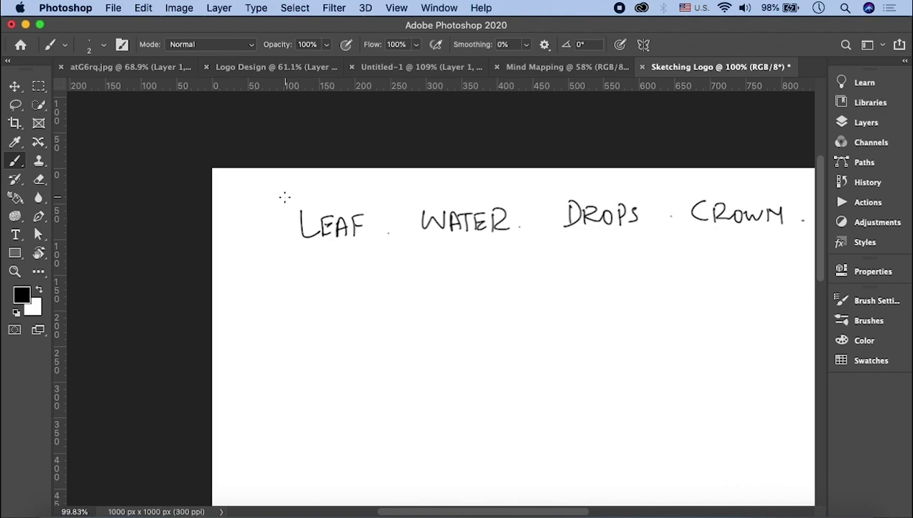
{"action": "mouse_move", "coordinate": [305, 264]}
{"action": "left_mouse_down"}
{"action": "mouse_move", "coordinate": [306, 290]}
{"action": "mouse_move", "coordinate": [316, 287]}
{"action": "left_mouse_up"}
{"action": "mouse_move", "coordinate": [305, 279]}
{"action": "left_mouse_down"}
{"action": "mouse_move", "coordinate": [322, 287]}
{"action": "mouse_move", "coordinate": [332, 277]}
{"action": "left_mouse_up"}
{"action": "left_click_drag", "start_coordinate": [322, 287], "coordinate": [336, 286]}
{"action": "mouse_move", "coordinate": [337, 268]}
{"action": "left_mouse_down"}
{"action": "mouse_move", "coordinate": [354, 285]}
{"action": "mouse_move", "coordinate": [344, 263]}
{"action": "mouse_move", "coordinate": [355, 286]}
{"action": "left_mouse_up"}
{"action": "mouse_move", "coordinate": [355, 266]}
{"action": "left_mouse_down"}
{"action": "mouse_move", "coordinate": [368, 285]}
{"action": "mouse_move", "coordinate": [384, 263]}
{"action": "left_mouse_up"}
{"action": "left_click_drag", "start_coordinate": [374, 263], "coordinate": [374, 285]}
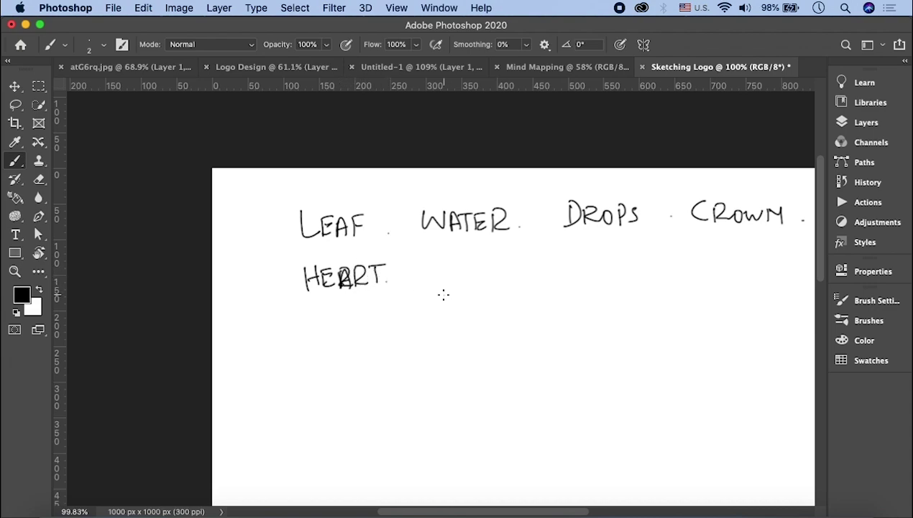
{"action": "scroll", "coordinate": [443, 294], "scroll_direction": "right", "scroll_amount": 5}
Underline LEAF, WATER, DROPS, CROWN and HEART with short strokes
{"action": "left_click_drag", "start_coordinate": [191, 247], "coordinate": [235, 240]}
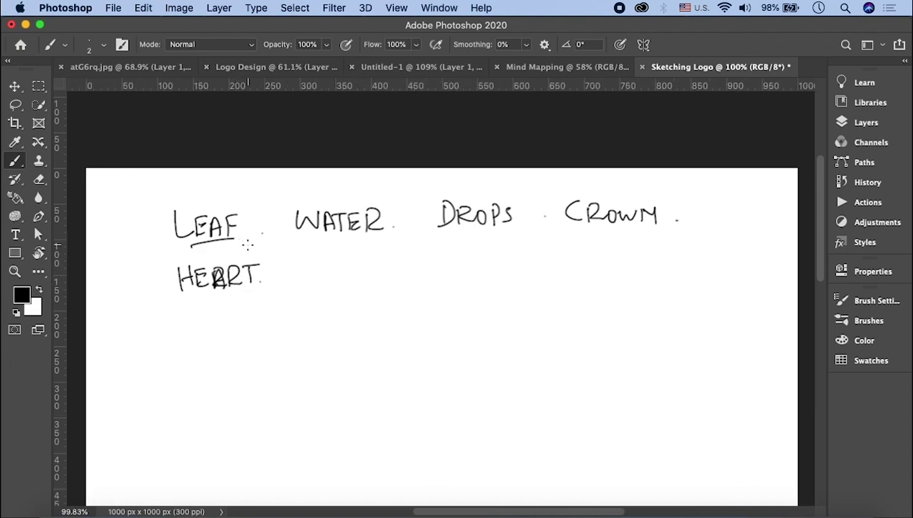
{"action": "left_click_drag", "start_coordinate": [312, 243], "coordinate": [363, 238]}
{"action": "left_click_drag", "start_coordinate": [441, 241], "coordinate": [481, 238]}
{"action": "left_click_drag", "start_coordinate": [573, 236], "coordinate": [608, 235]}
{"action": "left_click_drag", "start_coordinate": [205, 300], "coordinate": [222, 293]}
Letter FLOW after HEART and underline it
{"action": "mouse_move", "coordinate": [295, 269]}
{"action": "left_mouse_down"}
{"action": "mouse_move", "coordinate": [294, 290]}
{"action": "mouse_move", "coordinate": [306, 268]}
{"action": "left_mouse_up"}
{"action": "mouse_move", "coordinate": [295, 279]}
{"action": "left_mouse_down"}
{"action": "mouse_move", "coordinate": [322, 288]}
{"action": "mouse_move", "coordinate": [331, 271]}
{"action": "mouse_move", "coordinate": [364, 268]}
{"action": "left_mouse_up"}
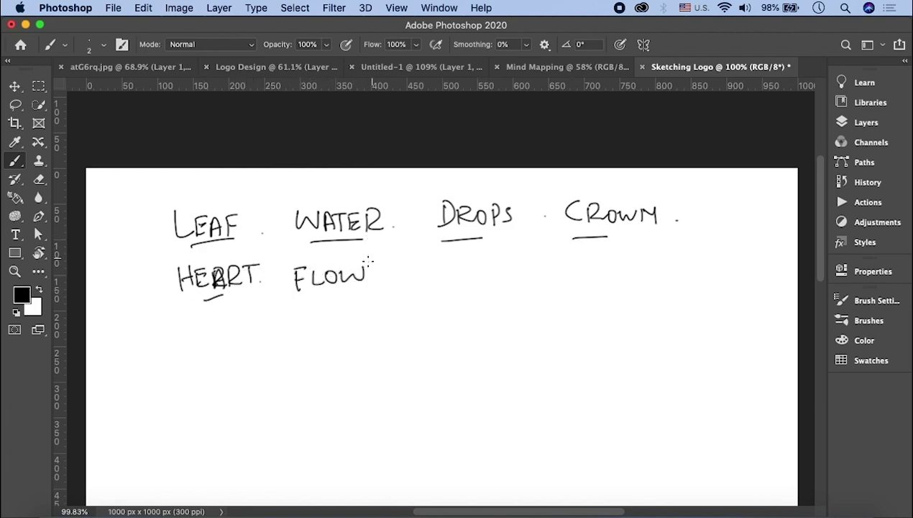
{"action": "left_click_drag", "start_coordinate": [303, 301], "coordinate": [346, 293]}
{"action": "scroll", "coordinate": [452, 238], "scroll_direction": "down", "scroll_amount": 3}
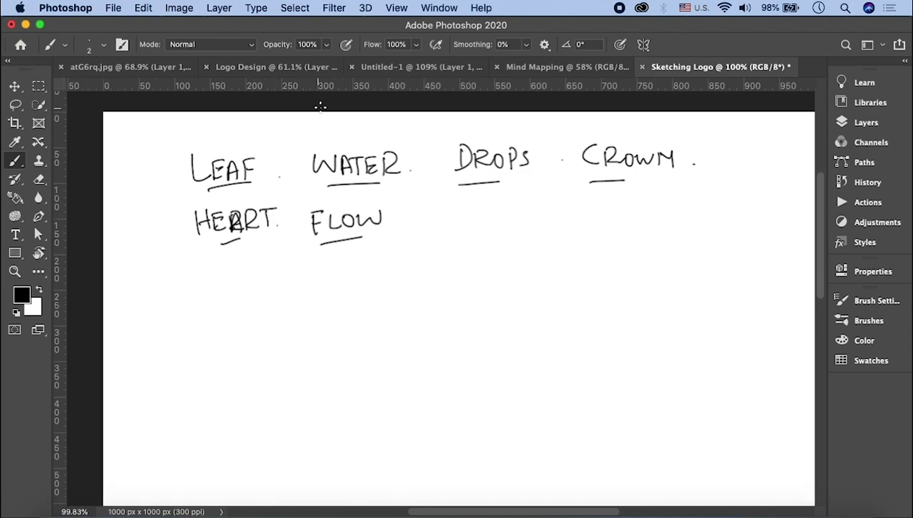
Adjust brush opacity, set the foreground to light grey #a1a1a1, and undo a test stroke
{"action": "left_click", "coordinate": [327, 44]}
{"action": "left_click_drag", "start_coordinate": [327, 63], "coordinate": [325, 64]}
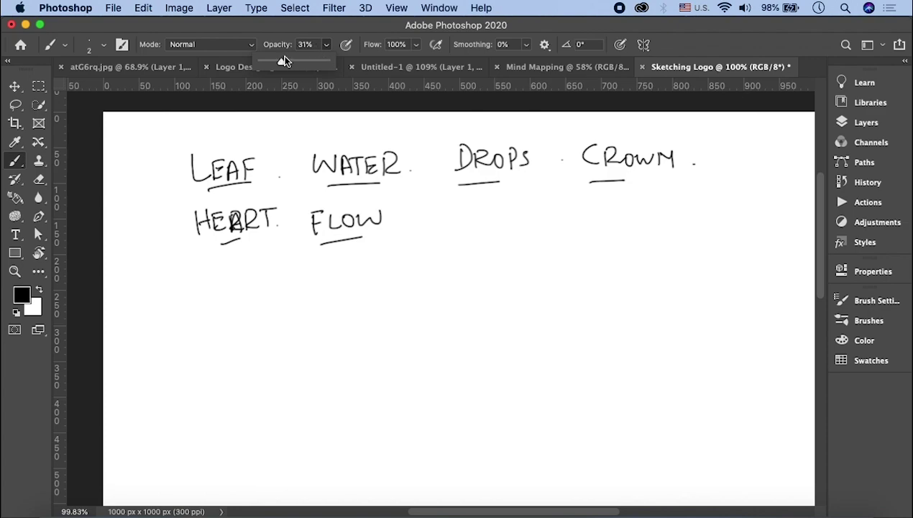
{"action": "left_click", "coordinate": [26, 295]}
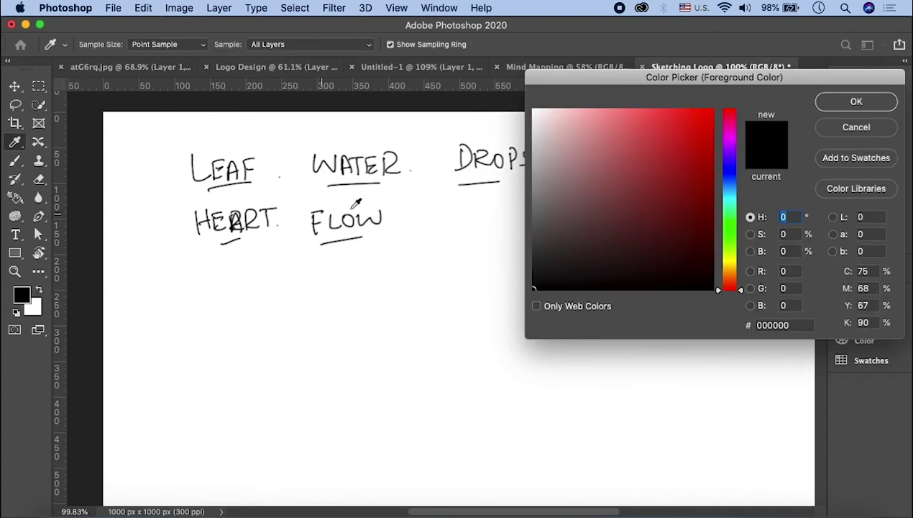
{"action": "left_click", "coordinate": [532, 180]}
{"action": "left_click", "coordinate": [534, 167]}
{"action": "left_click", "coordinate": [855, 102]}
{"action": "left_click_drag", "start_coordinate": [452, 288], "coordinate": [512, 309]}
{"action": "key", "text": "ctrl+z"}
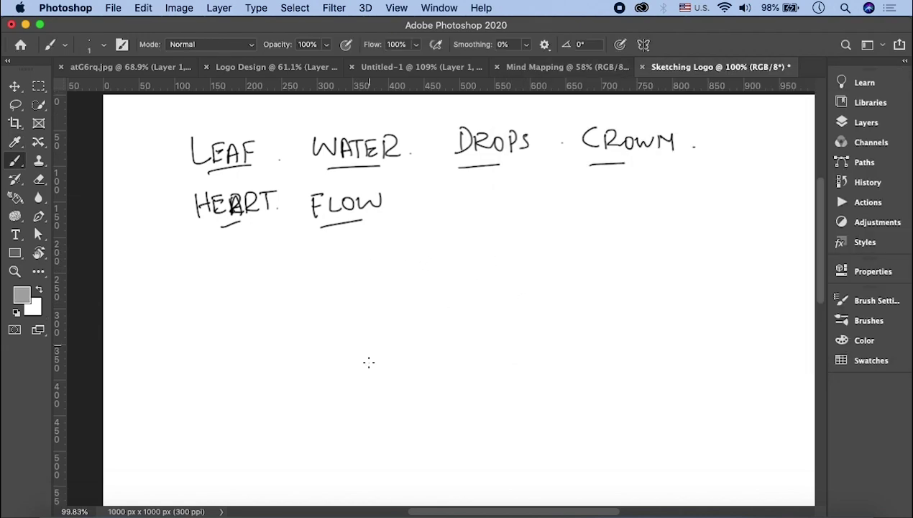
Sketch a grey leaf pair and a small oval with a line inside
{"action": "scroll", "coordinate": [369, 361], "scroll_direction": "down", "scroll_amount": 3}
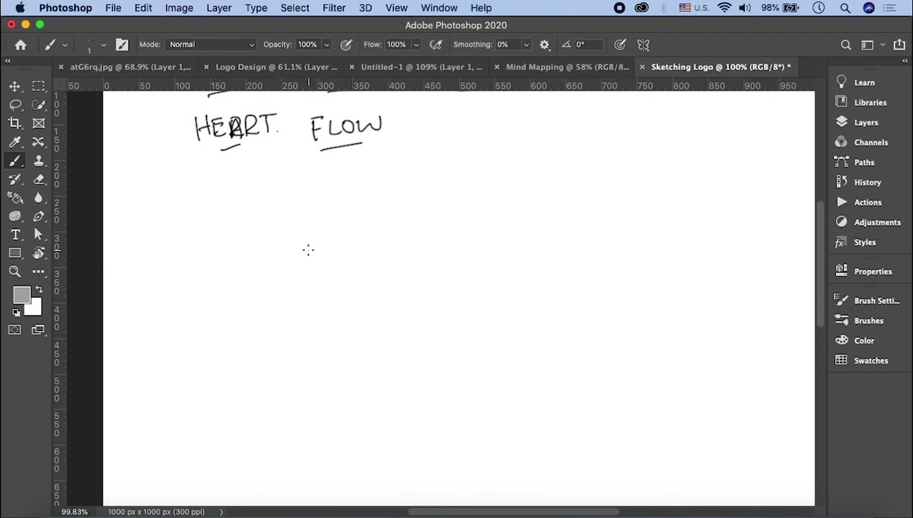
{"action": "left_click_drag", "start_coordinate": [336, 242], "coordinate": [309, 299]}
{"action": "key", "text": "super+z"}
{"action": "mouse_move", "coordinate": [295, 291]}
{"action": "left_mouse_down"}
{"action": "mouse_move", "coordinate": [369, 241]}
{"action": "mouse_move", "coordinate": [373, 250]}
{"action": "mouse_move", "coordinate": [306, 289]}
{"action": "mouse_move", "coordinate": [332, 273]}
{"action": "mouse_move", "coordinate": [238, 247]}
{"action": "mouse_move", "coordinate": [299, 291]}
{"action": "left_mouse_up"}
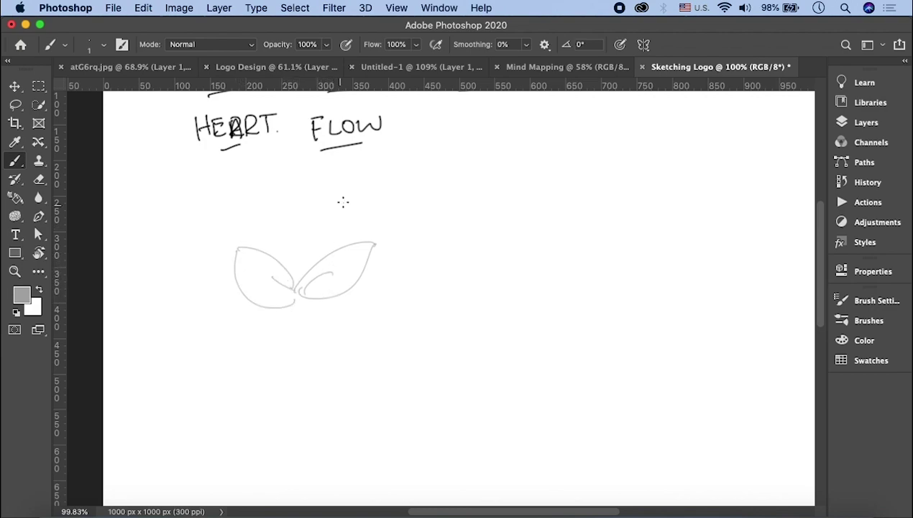
{"action": "mouse_move", "coordinate": [402, 203]}
{"action": "left_mouse_down"}
{"action": "mouse_move", "coordinate": [417, 189]}
{"action": "mouse_move", "coordinate": [412, 170]}
{"action": "left_mouse_up"}
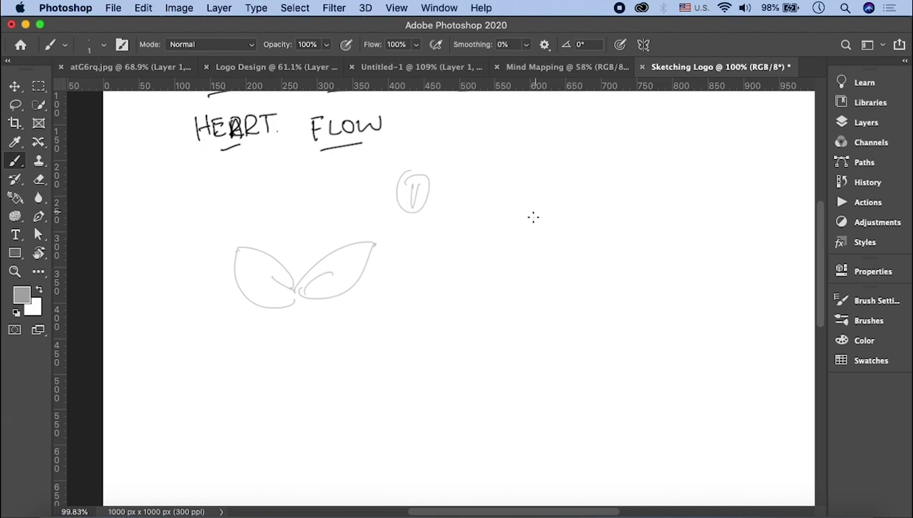
Sketch a block letter V, a V-shaped leaf to the right, and a heart
{"action": "left_click_drag", "start_coordinate": [521, 211], "coordinate": [529, 291]}
{"action": "mouse_move", "coordinate": [522, 215]}
{"action": "left_mouse_down"}
{"action": "mouse_move", "coordinate": [549, 264]}
{"action": "mouse_move", "coordinate": [564, 220]}
{"action": "mouse_move", "coordinate": [581, 210]}
{"action": "mouse_move", "coordinate": [575, 268]}
{"action": "left_mouse_up"}
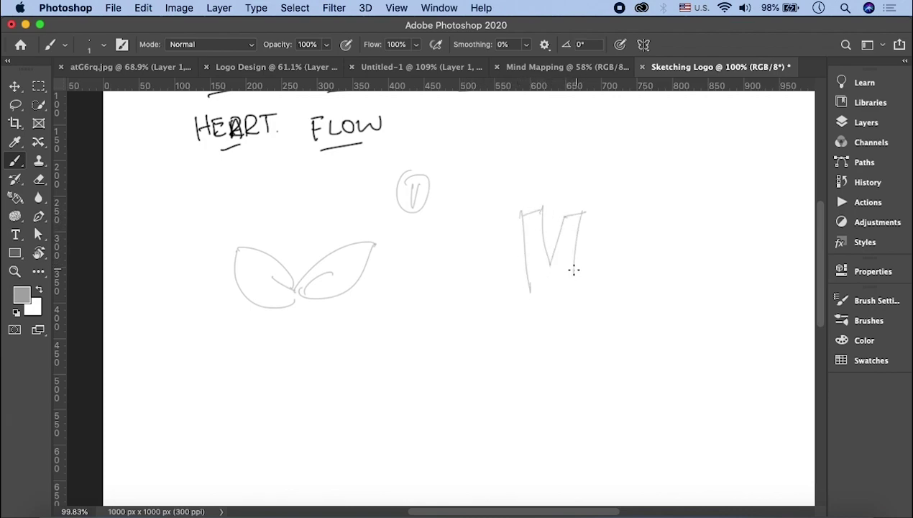
{"action": "left_click_drag", "start_coordinate": [528, 301], "coordinate": [578, 278]}
{"action": "mouse_move", "coordinate": [720, 151]}
{"action": "left_mouse_down"}
{"action": "mouse_move", "coordinate": [668, 234]}
{"action": "mouse_move", "coordinate": [720, 153]}
{"action": "mouse_move", "coordinate": [601, 154]}
{"action": "mouse_move", "coordinate": [688, 227]}
{"action": "left_mouse_up"}
{"action": "left_click_drag", "start_coordinate": [453, 286], "coordinate": [440, 350]}
{"action": "mouse_move", "coordinate": [417, 302]}
{"action": "left_mouse_down"}
{"action": "mouse_move", "coordinate": [488, 320]}
{"action": "mouse_move", "coordinate": [457, 327]}
{"action": "mouse_move", "coordinate": [463, 317]}
{"action": "left_mouse_up"}
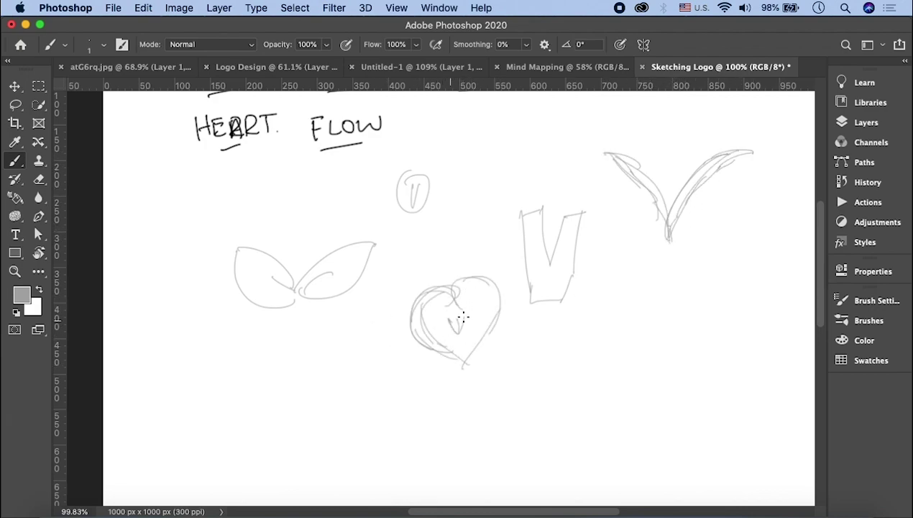
Sketch another heart-like U shape with a zigzag top
{"action": "scroll", "coordinate": [463, 316], "scroll_direction": "right", "scroll_amount": 3}
{"action": "scroll", "coordinate": [463, 316], "scroll_direction": "down", "scroll_amount": 1}
{"action": "mouse_move", "coordinate": [496, 260]}
{"action": "left_mouse_down"}
{"action": "mouse_move", "coordinate": [491, 344]}
{"action": "mouse_move", "coordinate": [503, 340]}
{"action": "mouse_move", "coordinate": [495, 328]}
{"action": "left_mouse_up"}
{"action": "left_click_drag", "start_coordinate": [469, 292], "coordinate": [527, 288]}
{"action": "scroll", "coordinate": [556, 290], "scroll_direction": "left", "scroll_amount": 3}
{"action": "left_click_drag", "start_coordinate": [237, 299], "coordinate": [282, 378]}
{"action": "left_click_drag", "start_coordinate": [209, 306], "coordinate": [417, 277]}
{"action": "mouse_move", "coordinate": [388, 313]}
{"action": "left_mouse_down"}
{"action": "mouse_move", "coordinate": [347, 381]}
{"action": "mouse_move", "coordinate": [326, 305]}
{"action": "mouse_move", "coordinate": [378, 359]}
{"action": "mouse_move", "coordinate": [343, 336]}
{"action": "left_mouse_up"}
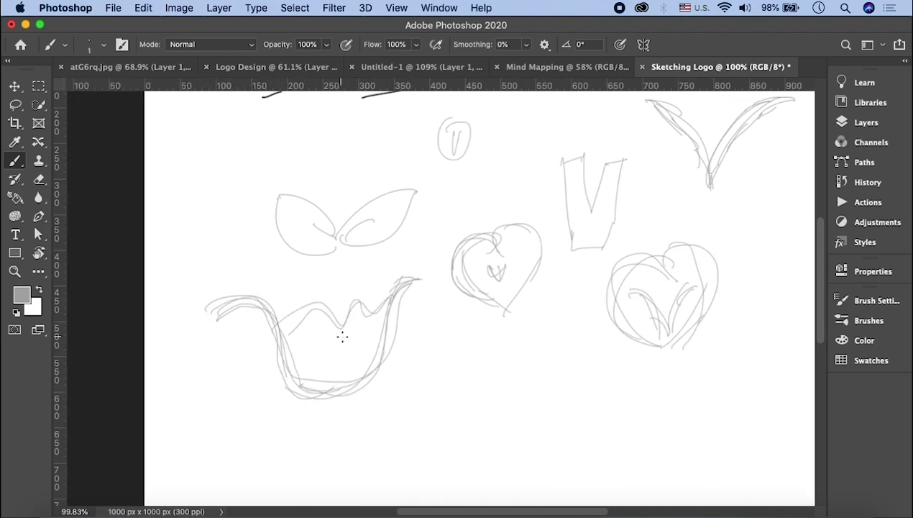
Sketch a leaf with a curved stem below the heart and another leaf at lower left
{"action": "scroll", "coordinate": [342, 336], "scroll_direction": "right", "scroll_amount": 3}
{"action": "scroll", "coordinate": [352, 302], "scroll_direction": "down", "scroll_amount": 2}
{"action": "mouse_move", "coordinate": [399, 345]}
{"action": "left_mouse_down"}
{"action": "mouse_move", "coordinate": [464, 327]}
{"action": "mouse_move", "coordinate": [403, 302]}
{"action": "mouse_move", "coordinate": [466, 337]}
{"action": "left_mouse_up"}
{"action": "mouse_move", "coordinate": [399, 377]}
{"action": "left_mouse_down"}
{"action": "mouse_move", "coordinate": [315, 333]}
{"action": "mouse_move", "coordinate": [363, 368]}
{"action": "mouse_move", "coordinate": [407, 361]}
{"action": "mouse_move", "coordinate": [439, 314]}
{"action": "left_mouse_up"}
{"action": "scroll", "coordinate": [440, 314], "scroll_direction": "left", "scroll_amount": 5}
{"action": "scroll", "coordinate": [439, 314], "scroll_direction": "down", "scroll_amount": 2}
{"action": "mouse_move", "coordinate": [347, 387]}
{"action": "left_mouse_down"}
{"action": "mouse_move", "coordinate": [379, 320]}
{"action": "mouse_move", "coordinate": [349, 388]}
{"action": "left_mouse_up"}
{"action": "mouse_move", "coordinate": [279, 341]}
{"action": "left_mouse_down"}
{"action": "mouse_move", "coordinate": [344, 354]}
{"action": "mouse_move", "coordinate": [337, 377]}
{"action": "mouse_move", "coordinate": [275, 336]}
{"action": "left_mouse_up"}
{"action": "left_click_drag", "start_coordinate": [347, 384], "coordinate": [387, 327]}
Sketch a pair of leaf outlines at right centre
{"action": "scroll", "coordinate": [392, 338], "scroll_direction": "right", "scroll_amount": 5}
{"action": "scroll", "coordinate": [392, 338], "scroll_direction": "up", "scroll_amount": 3}
{"action": "scroll", "coordinate": [392, 338], "scroll_direction": "right", "scroll_amount": 3}
{"action": "scroll", "coordinate": [392, 338], "scroll_direction": "down", "scroll_amount": 4}
{"action": "mouse_move", "coordinate": [445, 295]}
{"action": "left_mouse_down"}
{"action": "mouse_move", "coordinate": [476, 251]}
{"action": "mouse_move", "coordinate": [438, 315]}
{"action": "mouse_move", "coordinate": [490, 243]}
{"action": "left_mouse_up"}
{"action": "mouse_move", "coordinate": [369, 248]}
{"action": "left_mouse_down"}
{"action": "mouse_move", "coordinate": [413, 271]}
{"action": "mouse_move", "coordinate": [418, 310]}
{"action": "mouse_move", "coordinate": [434, 299]}
{"action": "mouse_move", "coordinate": [460, 310]}
{"action": "left_mouse_up"}
Sketch a two-leaf thumbnail at lower centre with retraced outlines and inner strokes
{"action": "scroll", "coordinate": [431, 310], "scroll_direction": "left", "scroll_amount": 3}
{"action": "mouse_move", "coordinate": [289, 384]}
{"action": "left_mouse_down"}
{"action": "mouse_move", "coordinate": [363, 322]}
{"action": "mouse_move", "coordinate": [305, 393]}
{"action": "left_mouse_up"}
{"action": "left_click_drag", "start_coordinate": [238, 323], "coordinate": [309, 392]}
{"action": "left_click_drag", "start_coordinate": [248, 351], "coordinate": [312, 344]}
{"action": "mouse_move", "coordinate": [291, 387]}
{"action": "left_mouse_down"}
{"action": "mouse_move", "coordinate": [368, 313]}
{"action": "mouse_move", "coordinate": [292, 389]}
{"action": "left_mouse_up"}
{"action": "mouse_move", "coordinate": [301, 358]}
{"action": "left_mouse_down"}
{"action": "mouse_move", "coordinate": [234, 324]}
{"action": "mouse_move", "coordinate": [314, 388]}
{"action": "mouse_move", "coordinate": [361, 343]}
{"action": "mouse_move", "coordinate": [339, 374]}
{"action": "mouse_move", "coordinate": [338, 345]}
{"action": "left_mouse_up"}
{"action": "mouse_move", "coordinate": [268, 350]}
{"action": "left_mouse_down"}
{"action": "mouse_move", "coordinate": [317, 371]}
{"action": "mouse_move", "coordinate": [302, 388]}
{"action": "left_mouse_up"}
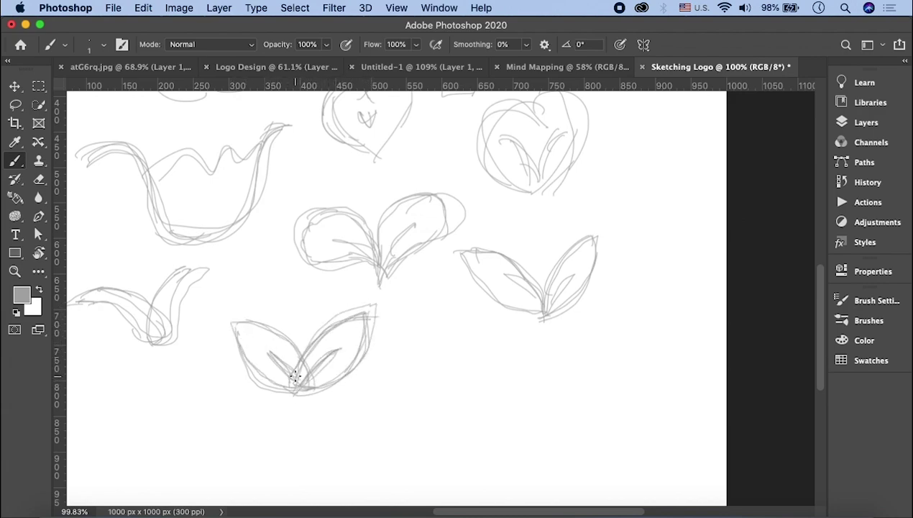
Sketch a circle with a V inside it
{"action": "scroll", "coordinate": [391, 325], "scroll_direction": "right", "scroll_amount": 3}
{"action": "scroll", "coordinate": [391, 326], "scroll_direction": "right", "scroll_amount": 3}
{"action": "left_click_drag", "start_coordinate": [388, 324], "coordinate": [345, 391]}
{"action": "left_click_drag", "start_coordinate": [358, 352], "coordinate": [391, 349]}
{"action": "scroll", "coordinate": [417, 388], "scroll_direction": "left", "scroll_amount": 5}
{"action": "scroll", "coordinate": [418, 388], "scroll_direction": "left", "scroll_amount": 4}
Sketch V lettering and add leaf curves over it
{"action": "mouse_move", "coordinate": [278, 371]}
{"action": "left_mouse_down"}
{"action": "mouse_move", "coordinate": [290, 414]}
{"action": "mouse_move", "coordinate": [312, 407]}
{"action": "left_mouse_up"}
{"action": "scroll", "coordinate": [327, 383], "scroll_direction": "down", "scroll_amount": 1}
{"action": "left_click_drag", "start_coordinate": [284, 368], "coordinate": [310, 391]}
{"action": "mouse_move", "coordinate": [347, 394]}
{"action": "left_mouse_down"}
{"action": "mouse_move", "coordinate": [371, 432]}
{"action": "mouse_move", "coordinate": [409, 392]}
{"action": "mouse_move", "coordinate": [425, 416]}
{"action": "left_mouse_up"}
{"action": "scroll", "coordinate": [424, 410], "scroll_direction": "right", "scroll_amount": 5}
{"action": "scroll", "coordinate": [424, 410], "scroll_direction": "down", "scroll_amount": 2}
{"action": "mouse_move", "coordinate": [241, 365]}
{"action": "left_mouse_down"}
{"action": "mouse_move", "coordinate": [279, 394]}
{"action": "mouse_move", "coordinate": [315, 352]}
{"action": "mouse_move", "coordinate": [297, 348]}
{"action": "left_mouse_up"}
{"action": "left_click_drag", "start_coordinate": [288, 381], "coordinate": [345, 367]}
Sketch a small bird outline with a V-shaped stroke nearby
{"action": "scroll", "coordinate": [352, 381], "scroll_direction": "up", "scroll_amount": 5}
{"action": "scroll", "coordinate": [352, 381], "scroll_direction": "right", "scroll_amount": 5}
{"action": "mouse_move", "coordinate": [390, 417]}
{"action": "left_mouse_down"}
{"action": "mouse_move", "coordinate": [320, 428]}
{"action": "mouse_move", "coordinate": [413, 444]}
{"action": "mouse_move", "coordinate": [450, 414]}
{"action": "mouse_move", "coordinate": [420, 417]}
{"action": "left_mouse_up"}
{"action": "mouse_move", "coordinate": [371, 381]}
{"action": "left_mouse_down"}
{"action": "mouse_move", "coordinate": [375, 400]}
{"action": "mouse_move", "coordinate": [434, 381]}
{"action": "mouse_move", "coordinate": [435, 389]}
{"action": "mouse_move", "coordinate": [380, 394]}
{"action": "mouse_move", "coordinate": [407, 408]}
{"action": "left_mouse_up"}
{"action": "scroll", "coordinate": [564, 332], "scroll_direction": "right", "scroll_amount": 2}
{"action": "scroll", "coordinate": [452, 352], "scroll_direction": "right", "scroll_amount": 3}
{"action": "left_click_drag", "start_coordinate": [486, 369], "coordinate": [434, 416]}
{"action": "left_click_drag", "start_coordinate": [410, 391], "coordinate": [460, 411]}
{"action": "left_click_drag", "start_coordinate": [491, 371], "coordinate": [438, 407]}
Sketch a crown and add extra strokes to it
{"action": "scroll", "coordinate": [468, 350], "scroll_direction": "up", "scroll_amount": 5}
{"action": "scroll", "coordinate": [422, 365], "scroll_direction": "right", "scroll_amount": 3}
{"action": "left_click_drag", "start_coordinate": [406, 340], "coordinate": [427, 373]}
{"action": "mouse_move", "coordinate": [430, 350]}
{"action": "left_mouse_down"}
{"action": "mouse_move", "coordinate": [443, 339]}
{"action": "mouse_move", "coordinate": [474, 353]}
{"action": "mouse_move", "coordinate": [422, 377]}
{"action": "mouse_move", "coordinate": [483, 332]}
{"action": "mouse_move", "coordinate": [479, 369]}
{"action": "mouse_move", "coordinate": [486, 368]}
{"action": "mouse_move", "coordinate": [487, 335]}
{"action": "left_mouse_up"}
{"action": "left_click_drag", "start_coordinate": [415, 345], "coordinate": [471, 328]}
Pan around to review the thumbnails and bring up the foreground Color Picker
{"action": "scroll", "coordinate": [432, 320], "scroll_direction": "down", "scroll_amount": 4}
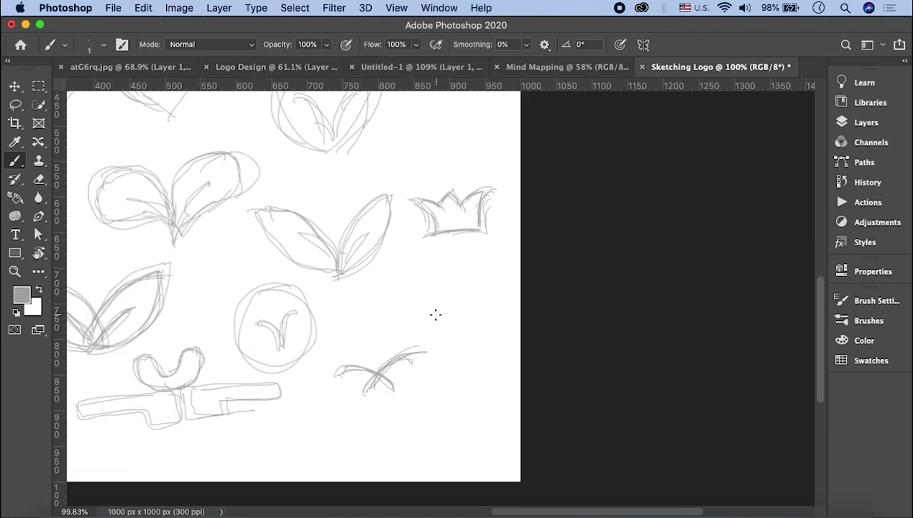
{"action": "scroll", "coordinate": [460, 352], "scroll_direction": "up", "scroll_amount": 4}
{"action": "scroll", "coordinate": [474, 373], "scroll_direction": "left", "scroll_amount": 5}
{"action": "scroll", "coordinate": [474, 372], "scroll_direction": "left", "scroll_amount": 3}
{"action": "scroll", "coordinate": [368, 341], "scroll_direction": "right", "scroll_amount": 3}
{"action": "scroll", "coordinate": [368, 341], "scroll_direction": "up", "scroll_amount": 2}
{"action": "scroll", "coordinate": [367, 338], "scroll_direction": "down", "scroll_amount": 2}
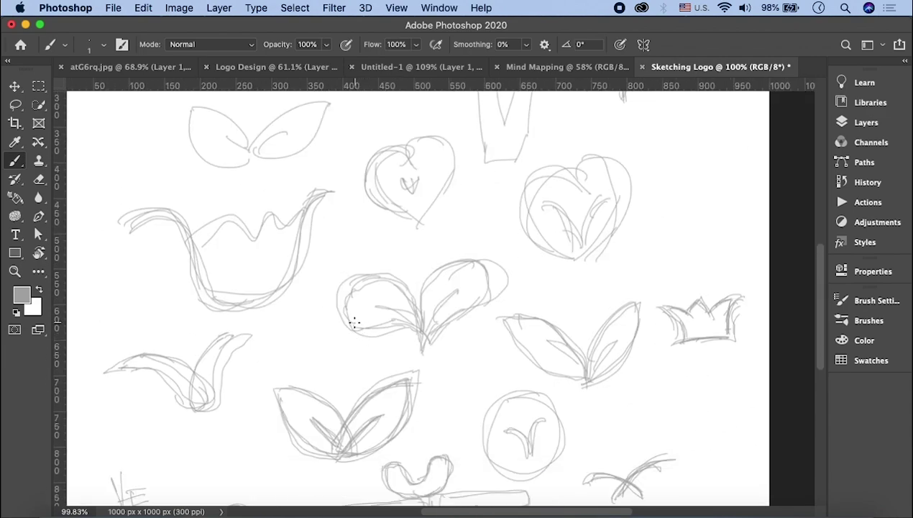
{"action": "scroll", "coordinate": [327, 316], "scroll_direction": "down", "scroll_amount": 2}
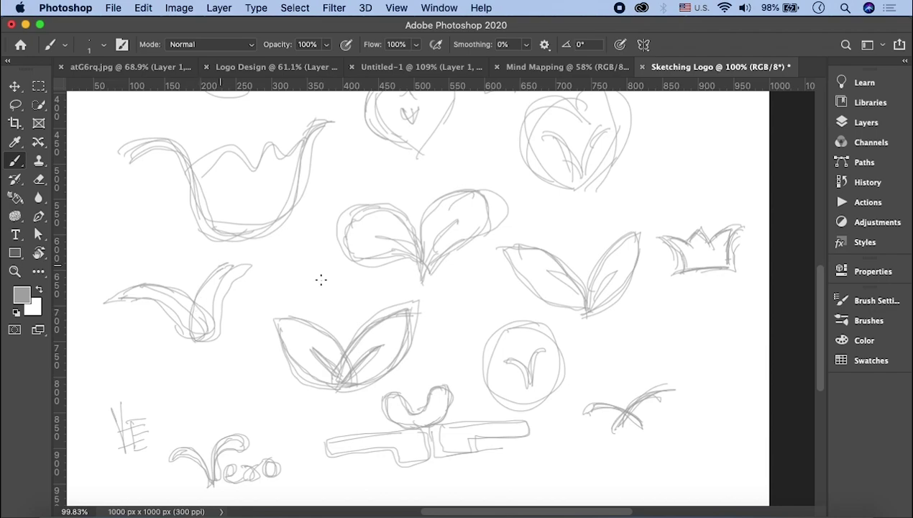
{"action": "left_click", "coordinate": [22, 293]}
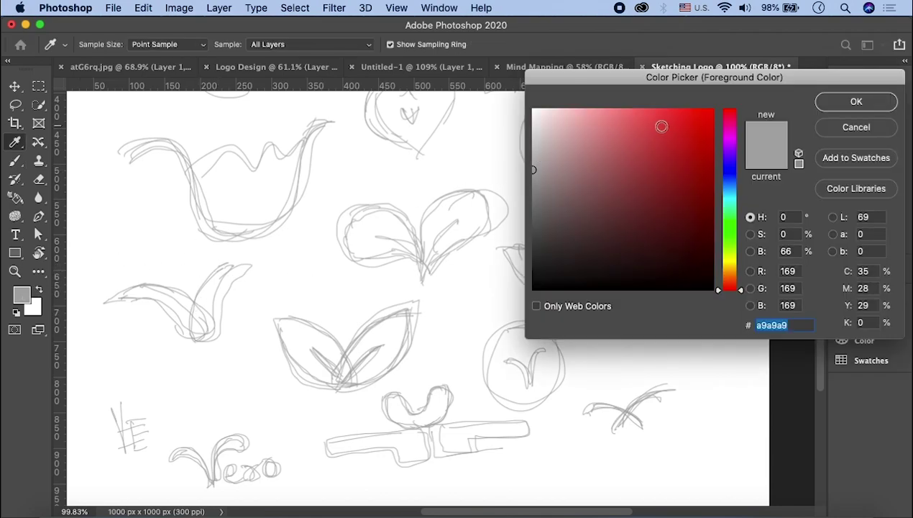
Set the foreground colour to red #ff0000 for the Brush
{"action": "type", "text": "ff0000"}
{"action": "left_click", "coordinate": [856, 101]}
{"action": "key", "text": "b"}
{"action": "scroll", "coordinate": [495, 262], "scroll_direction": "up", "scroll_amount": 5}
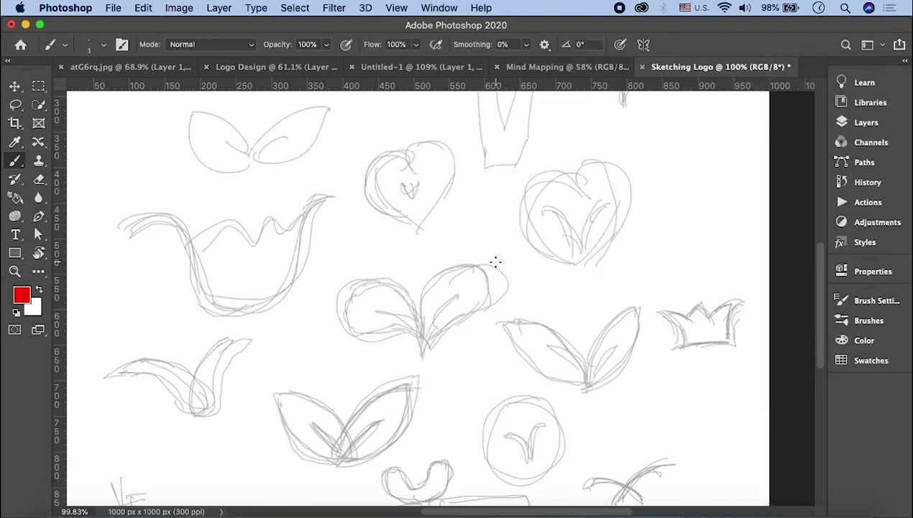
{"action": "scroll", "coordinate": [496, 261], "scroll_direction": "up", "scroll_amount": 2}
{"action": "scroll", "coordinate": [452, 224], "scroll_direction": "down", "scroll_amount": 3}
{"action": "scroll", "coordinate": [459, 222], "scroll_direction": "down", "scroll_amount": 3}
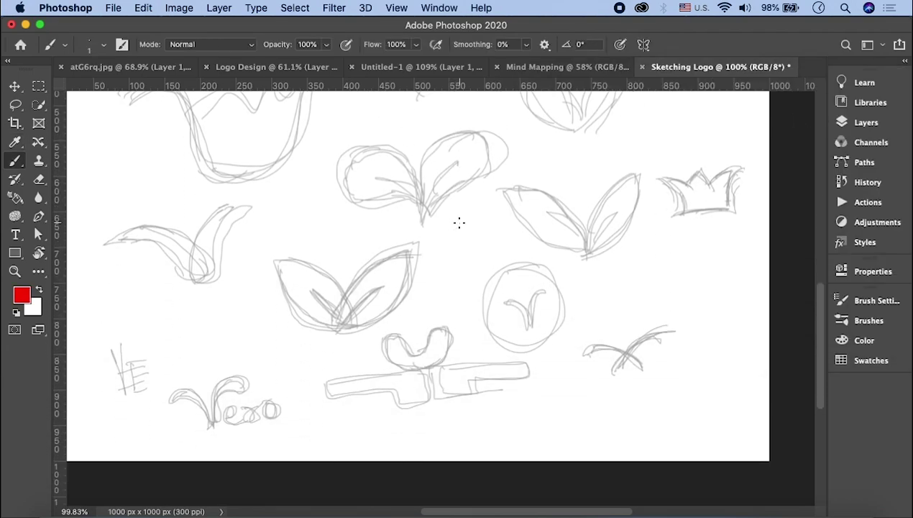
Mark the two-leaf and swoosh sketches with red '=' marks, then reset colours to black
{"action": "left_click_drag", "start_coordinate": [330, 344], "coordinate": [348, 344]}
{"action": "scroll", "coordinate": [438, 320], "scroll_direction": "up", "scroll_amount": 2}
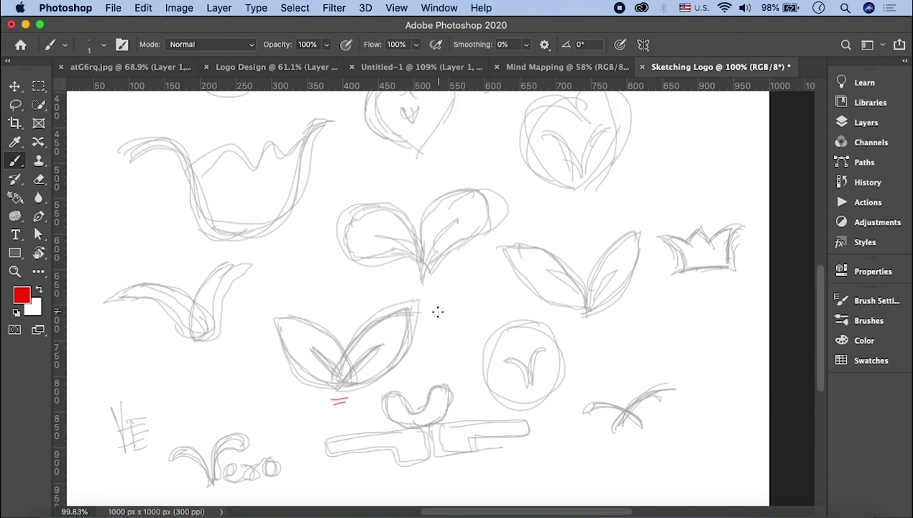
{"action": "scroll", "coordinate": [435, 305], "scroll_direction": "up", "scroll_amount": 2}
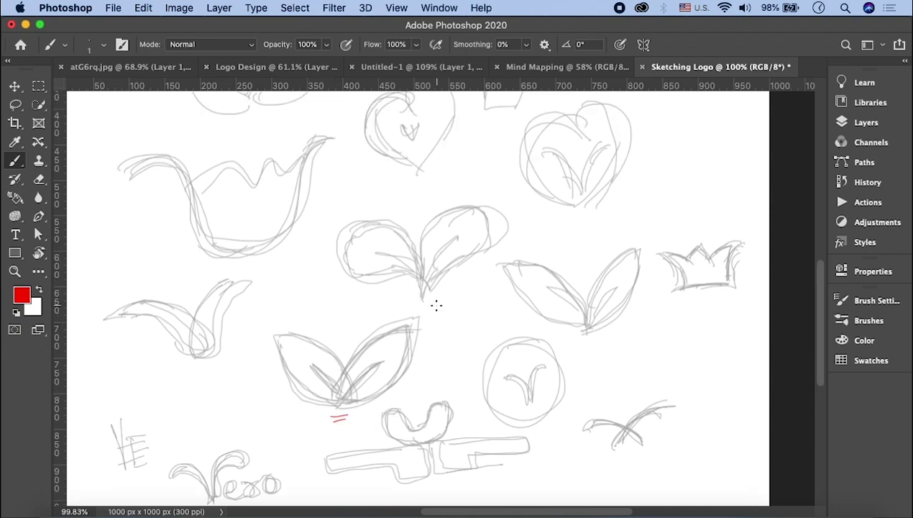
{"action": "left_click_drag", "start_coordinate": [199, 401], "coordinate": [209, 402]}
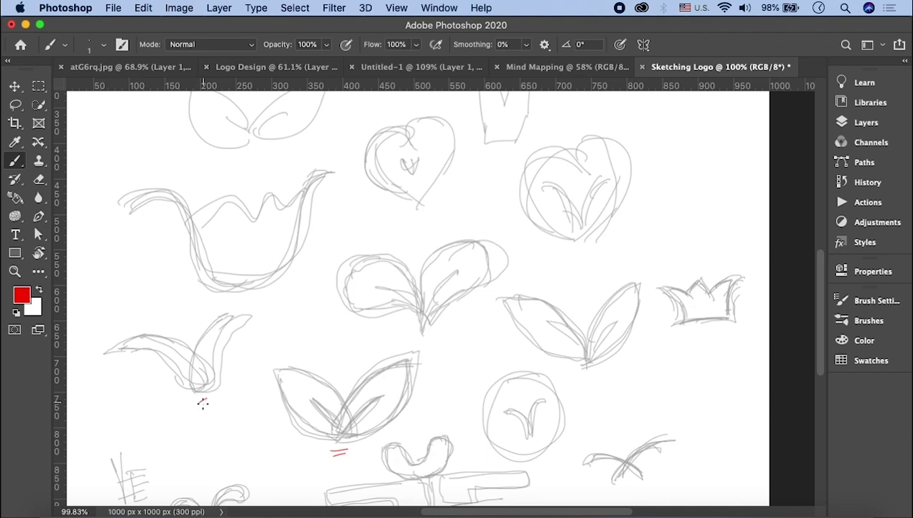
{"action": "scroll", "coordinate": [512, 302], "scroll_direction": "up", "scroll_amount": 3}
{"action": "scroll", "coordinate": [503, 299], "scroll_direction": "up", "scroll_amount": 2}
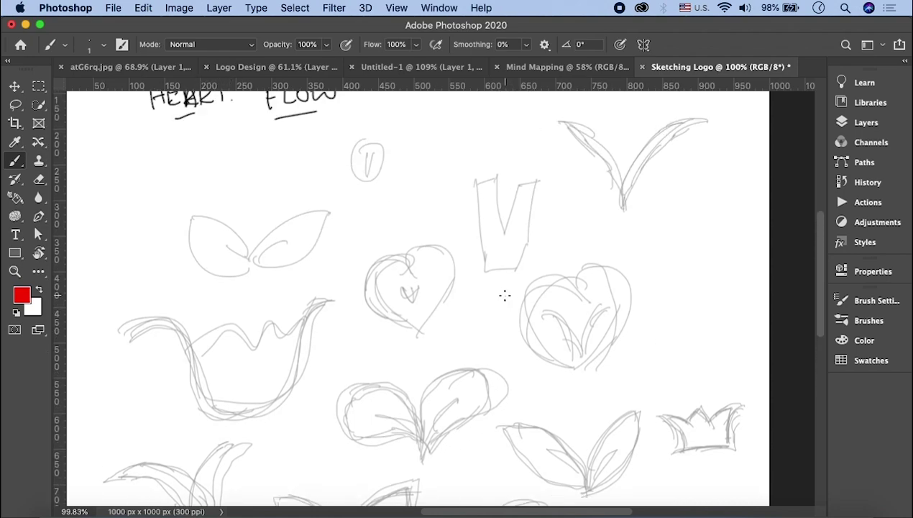
{"action": "scroll", "coordinate": [492, 295], "scroll_direction": "down", "scroll_amount": 5}
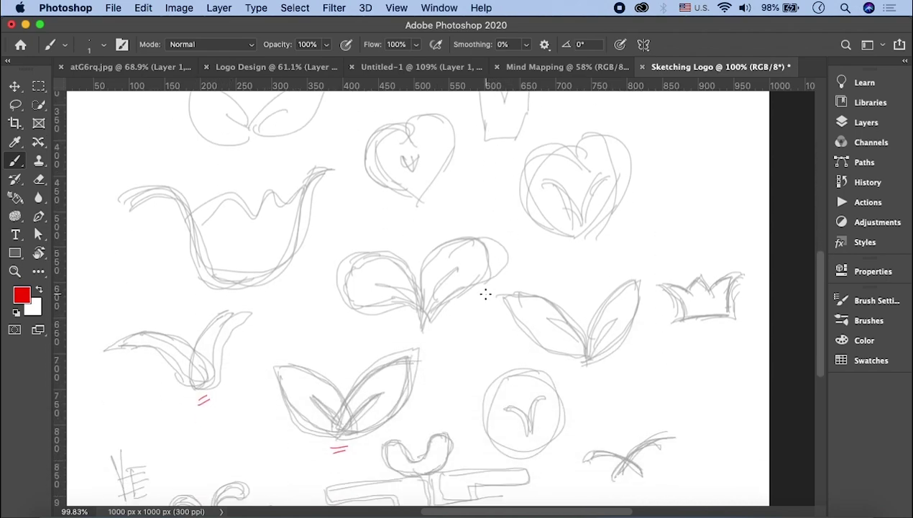
{"action": "left_click", "coordinate": [17, 312]}
Thicken the brush slightly and trace the right leaf's outline in black
{"action": "scroll", "coordinate": [444, 261], "scroll_direction": "down", "scroll_amount": 1}
{"action": "scroll", "coordinate": [332, 336], "scroll_direction": "up", "scroll_amount": 3}
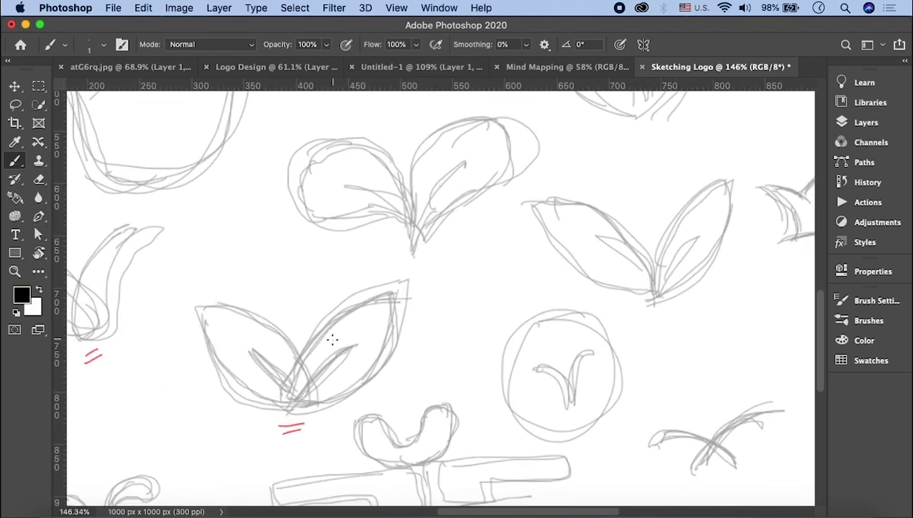
{"action": "scroll", "coordinate": [340, 317], "scroll_direction": "left", "scroll_amount": 2}
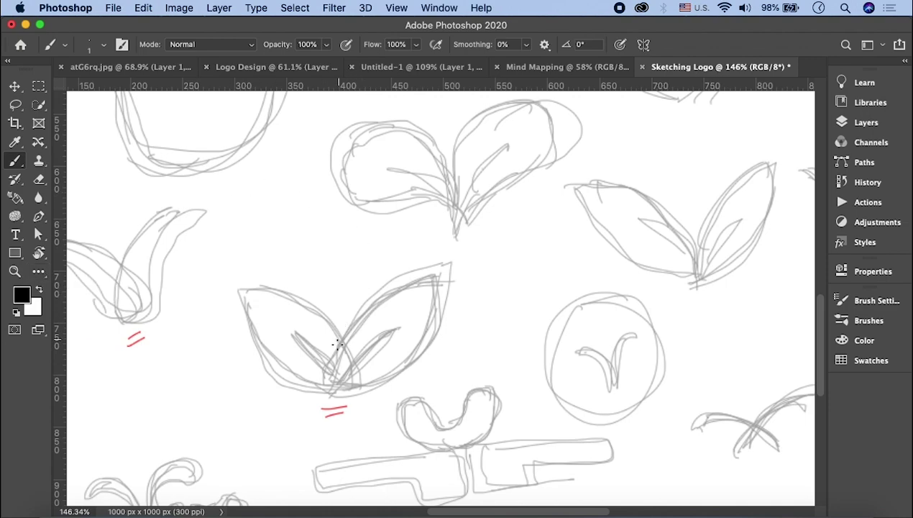
{"action": "key", "text": "bracketright"}
{"action": "mouse_move", "coordinate": [331, 388]}
{"action": "left_mouse_down"}
{"action": "mouse_move", "coordinate": [335, 365]}
{"action": "mouse_move", "coordinate": [383, 302]}
{"action": "mouse_move", "coordinate": [440, 270]}
{"action": "mouse_move", "coordinate": [423, 344]}
{"action": "mouse_move", "coordinate": [326, 372]}
{"action": "mouse_move", "coordinate": [288, 309]}
{"action": "mouse_move", "coordinate": [247, 315]}
{"action": "left_mouse_up"}
Trace the left leaf's outline in black, undoing and redrawing misplaced strokes
{"action": "key", "text": "ctrl+z"}
{"action": "left_click_drag", "start_coordinate": [357, 379], "coordinate": [261, 309]}
{"action": "key", "text": "ctrl+z"}
{"action": "left_click", "coordinate": [245, 291]}
{"action": "key", "text": "super+z"}
{"action": "left_click_drag", "start_coordinate": [238, 286], "coordinate": [349, 372]}
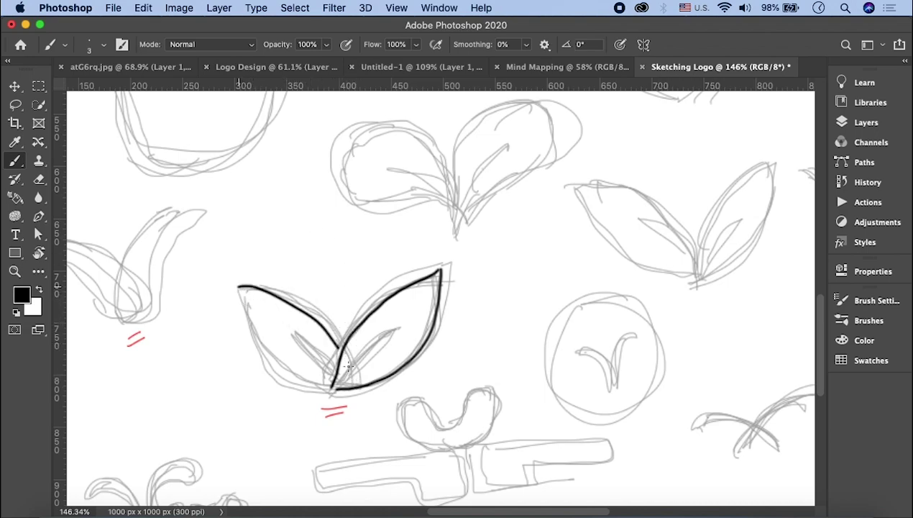
{"action": "key", "text": "z"}
{"action": "key", "text": "b"}
{"action": "key", "text": "super+z"}
{"action": "mouse_move", "coordinate": [235, 286]}
{"action": "left_mouse_down"}
{"action": "mouse_move", "coordinate": [326, 337]}
{"action": "mouse_move", "coordinate": [346, 387]}
{"action": "left_mouse_up"}
{"action": "key", "text": "super+z"}
{"action": "mouse_move", "coordinate": [238, 288]}
{"action": "left_mouse_down"}
{"action": "mouse_move", "coordinate": [275, 290]}
{"action": "mouse_move", "coordinate": [342, 363]}
{"action": "mouse_move", "coordinate": [284, 375]}
{"action": "mouse_move", "coordinate": [237, 310]}
{"action": "mouse_move", "coordinate": [236, 290]}
{"action": "left_mouse_up"}
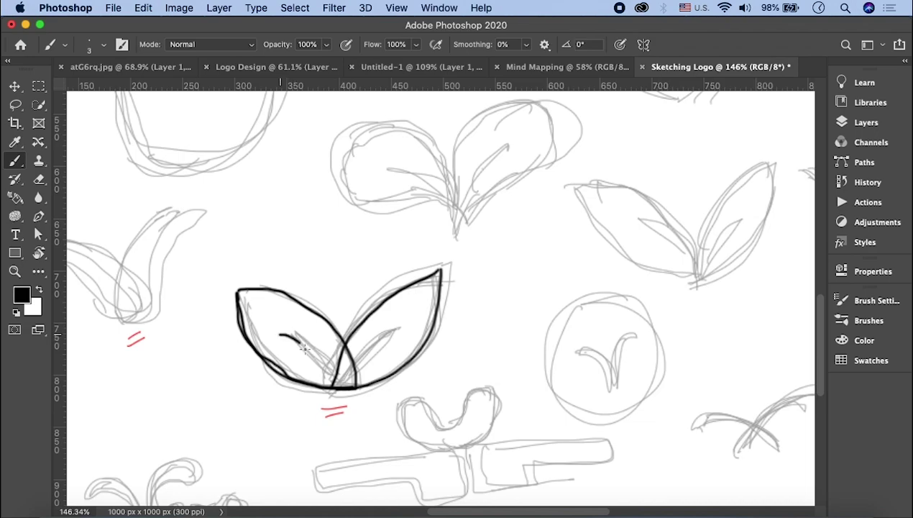
Add black inner vein strokes inside both leaves
{"action": "mouse_move", "coordinate": [348, 382]}
{"action": "left_mouse_down"}
{"action": "mouse_move", "coordinate": [282, 321]}
{"action": "mouse_move", "coordinate": [346, 385]}
{"action": "mouse_move", "coordinate": [300, 332]}
{"action": "left_mouse_up"}
{"action": "key", "text": "super+z"}
{"action": "key", "text": "super+z"}
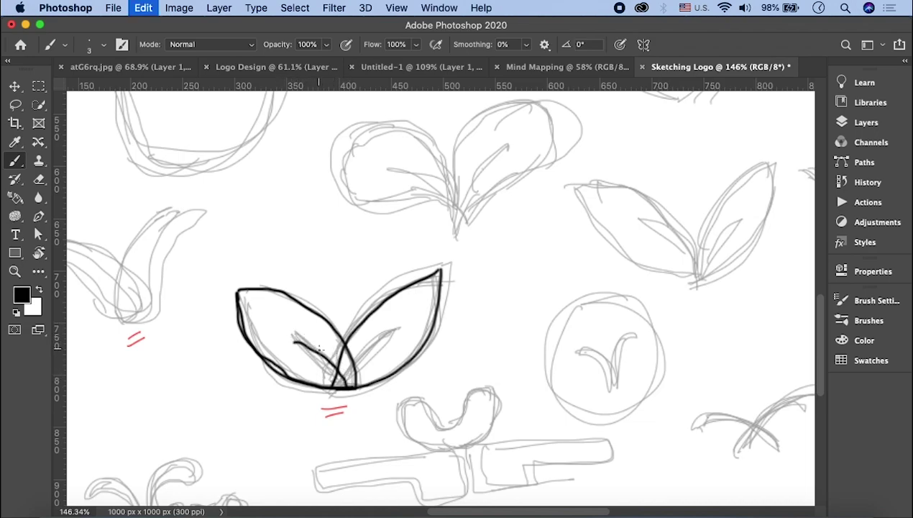
{"action": "key", "text": "super+z"}
{"action": "mouse_move", "coordinate": [294, 334]}
{"action": "left_mouse_down"}
{"action": "mouse_move", "coordinate": [344, 388]}
{"action": "mouse_move", "coordinate": [394, 333]}
{"action": "left_mouse_up"}
{"action": "mouse_move", "coordinate": [342, 383]}
{"action": "left_mouse_down"}
{"action": "mouse_move", "coordinate": [337, 363]}
{"action": "mouse_move", "coordinate": [365, 373]}
{"action": "mouse_move", "coordinate": [384, 338]}
{"action": "mouse_move", "coordinate": [343, 387]}
{"action": "left_mouse_up"}
{"action": "key", "text": "super+z"}
{"action": "key", "text": "super+z"}
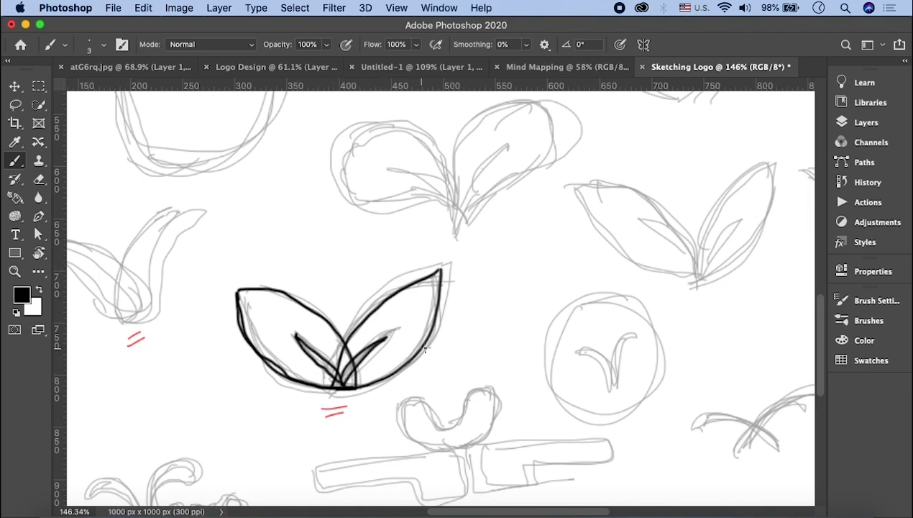
Thin the brush and trace the swoosh's upright curve and left wing underside in black
{"action": "scroll", "coordinate": [415, 331], "scroll_direction": "down", "scroll_amount": 2}
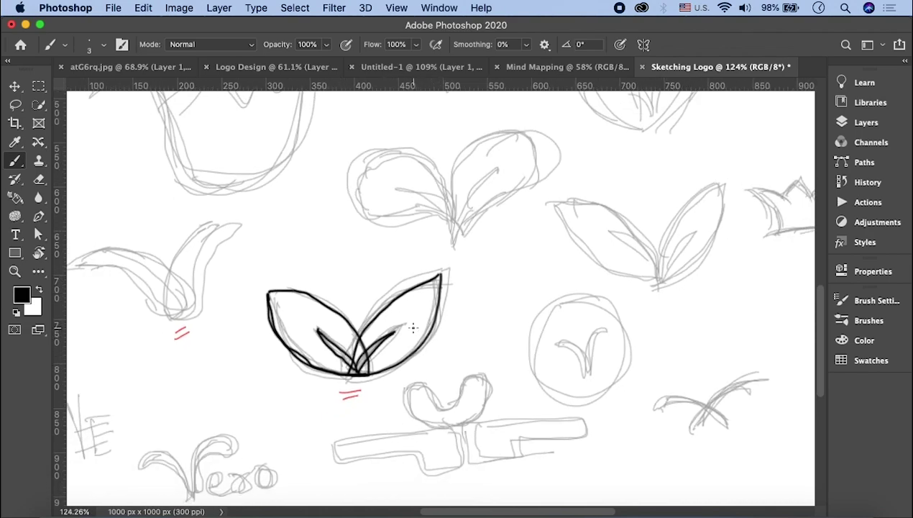
{"action": "scroll", "coordinate": [290, 291], "scroll_direction": "up", "scroll_amount": 5}
{"action": "scroll", "coordinate": [291, 291], "scroll_direction": "right", "scroll_amount": 2}
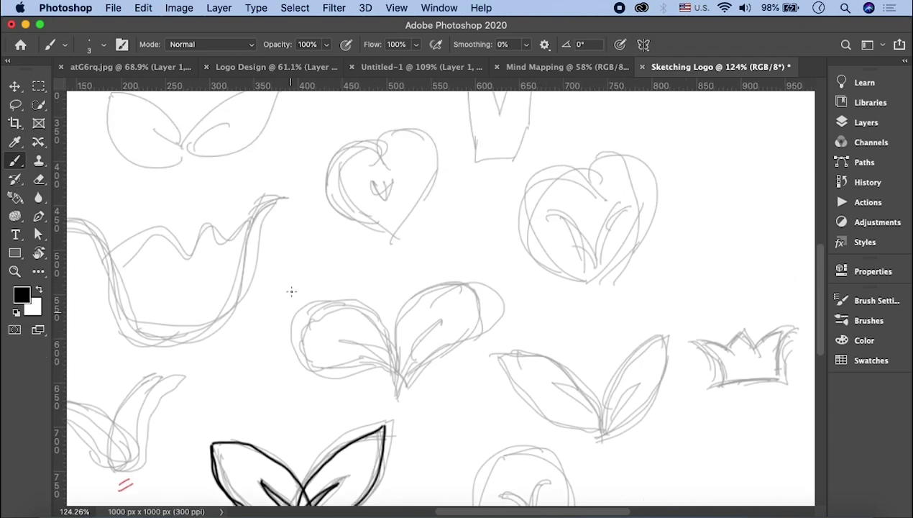
{"action": "scroll", "coordinate": [290, 292], "scroll_direction": "left", "scroll_amount": 6}
{"action": "scroll", "coordinate": [273, 249], "scroll_direction": "left", "scroll_amount": 2}
{"action": "scroll", "coordinate": [273, 249], "scroll_direction": "up", "scroll_amount": 2}
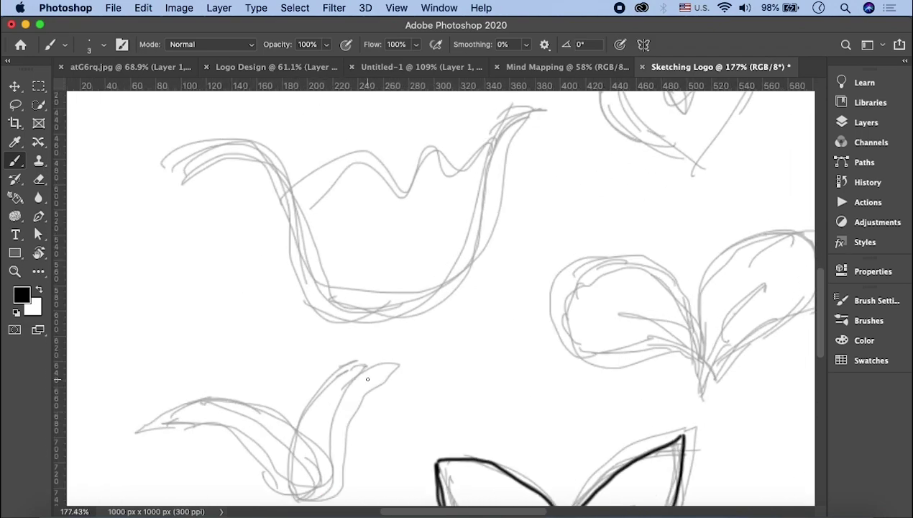
{"action": "scroll", "coordinate": [356, 240], "scroll_direction": "down", "scroll_amount": 3}
{"action": "key", "text": "bracketleft"}
{"action": "mouse_move", "coordinate": [353, 432]}
{"action": "left_mouse_down"}
{"action": "mouse_move", "coordinate": [444, 295]}
{"action": "mouse_move", "coordinate": [358, 421]}
{"action": "mouse_move", "coordinate": [286, 342]}
{"action": "mouse_move", "coordinate": [209, 368]}
{"action": "mouse_move", "coordinate": [390, 403]}
{"action": "left_mouse_up"}
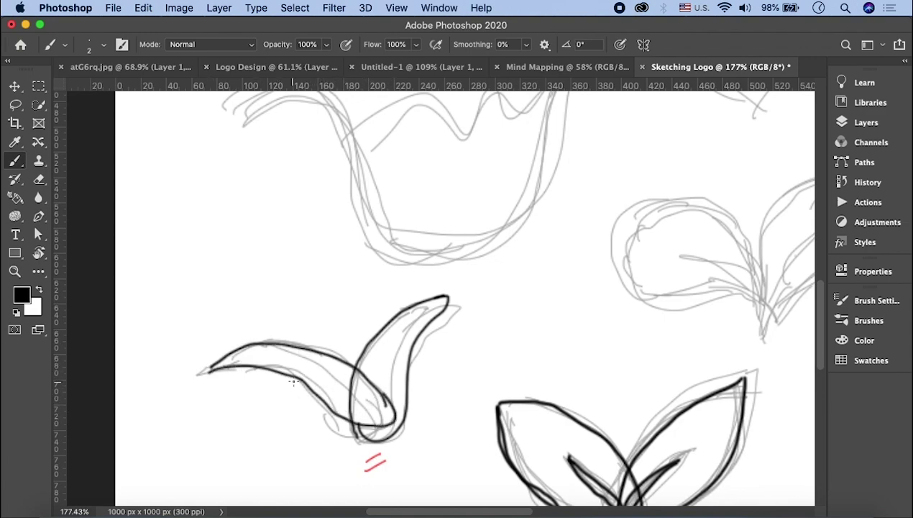
{"action": "mouse_move", "coordinate": [241, 366]}
{"action": "left_mouse_down"}
{"action": "mouse_move", "coordinate": [384, 431]}
{"action": "mouse_move", "coordinate": [332, 414]}
{"action": "mouse_move", "coordinate": [385, 403]}
{"action": "mouse_move", "coordinate": [259, 329]}
{"action": "mouse_move", "coordinate": [207, 347]}
{"action": "left_mouse_up"}
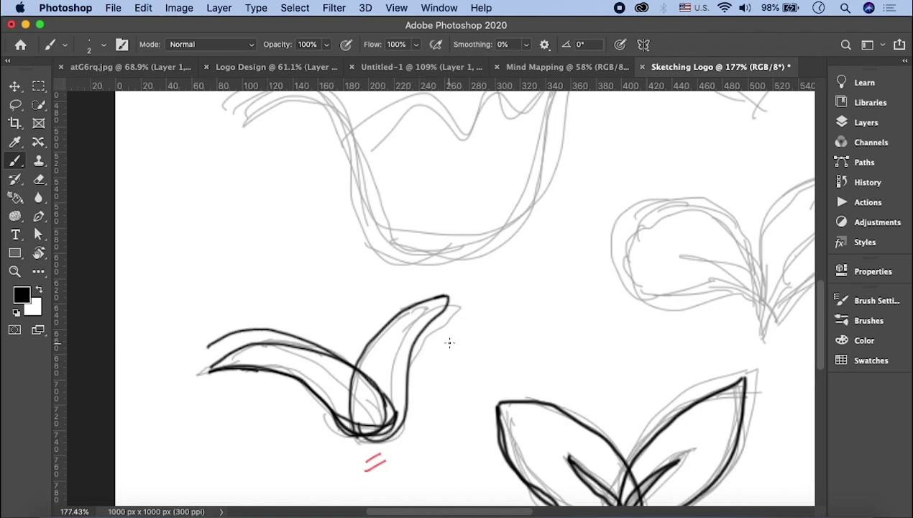
{"action": "scroll", "coordinate": [448, 343], "scroll_direction": "down", "scroll_amount": 3}
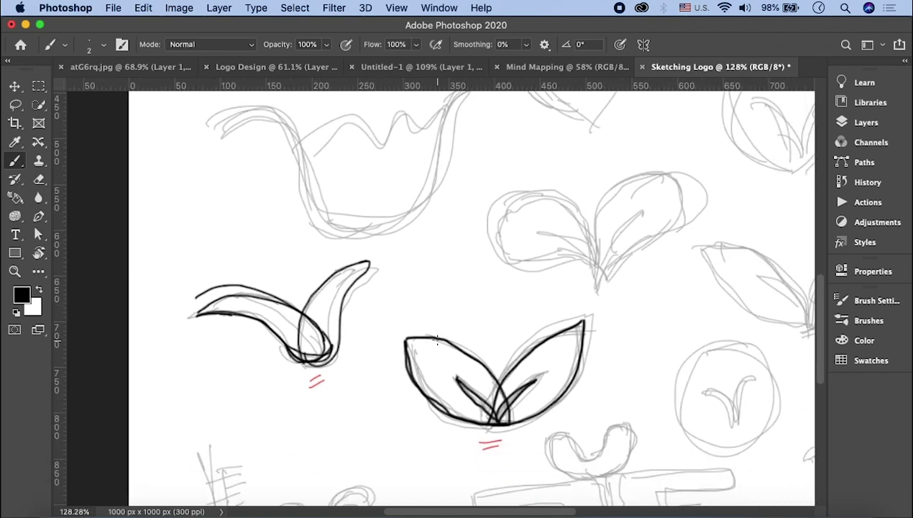
Draw two overlapping black lines over the red '=' marks below the leaf logo
{"action": "scroll", "coordinate": [442, 346], "scroll_direction": "right", "scroll_amount": 2}
{"action": "scroll", "coordinate": [444, 343], "scroll_direction": "up", "scroll_amount": 1}
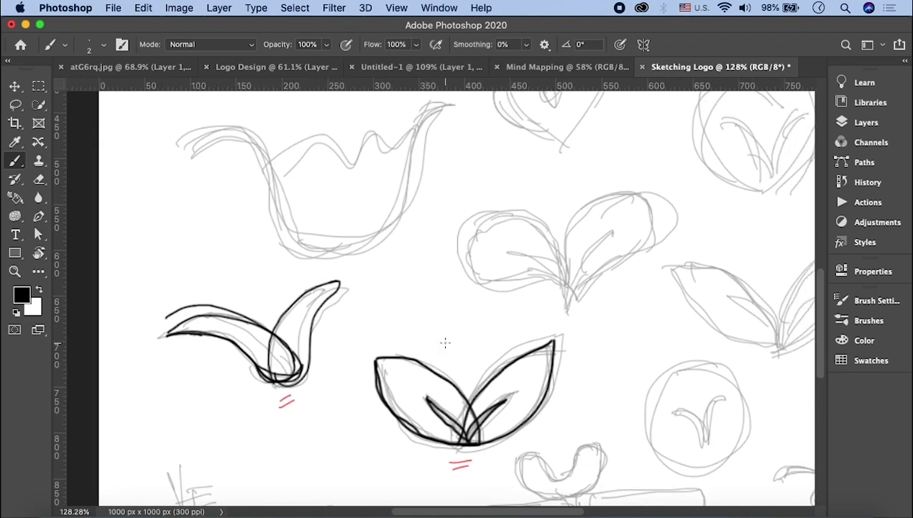
{"action": "scroll", "coordinate": [377, 386], "scroll_direction": "right", "scroll_amount": 3}
{"action": "scroll", "coordinate": [377, 386], "scroll_direction": "down", "scroll_amount": 1}
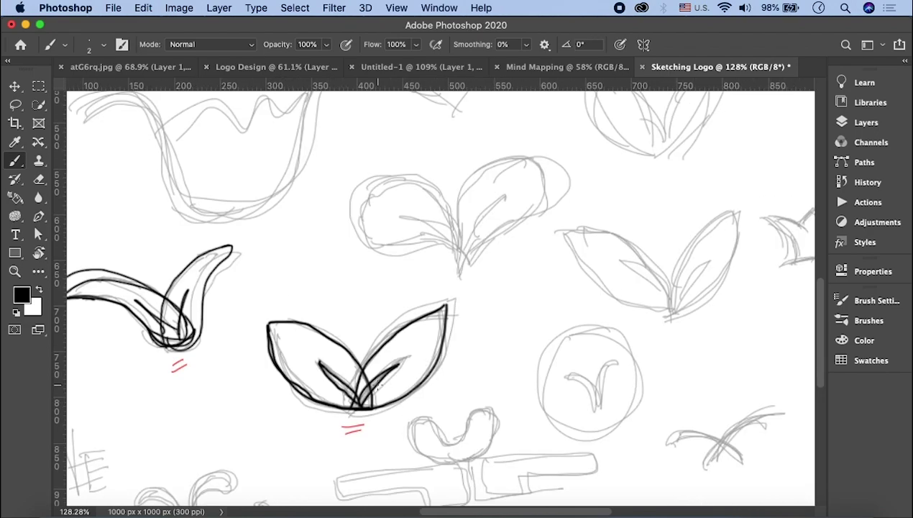
{"action": "scroll", "coordinate": [432, 384], "scroll_direction": "down", "scroll_amount": 2}
{"action": "scroll", "coordinate": [403, 402], "scroll_direction": "up", "scroll_amount": 3}
{"action": "left_click_drag", "start_coordinate": [332, 441], "coordinate": [377, 430]}
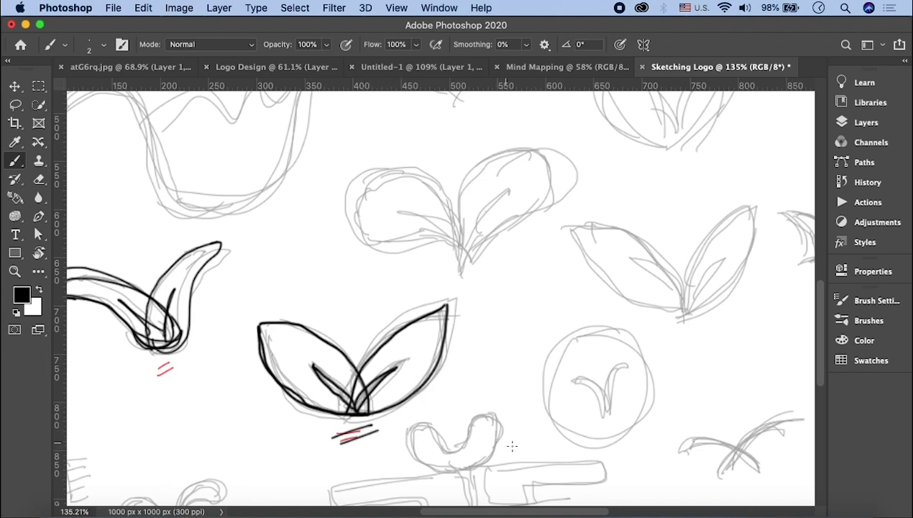
{"action": "left_click_drag", "start_coordinate": [332, 436], "coordinate": [379, 429]}
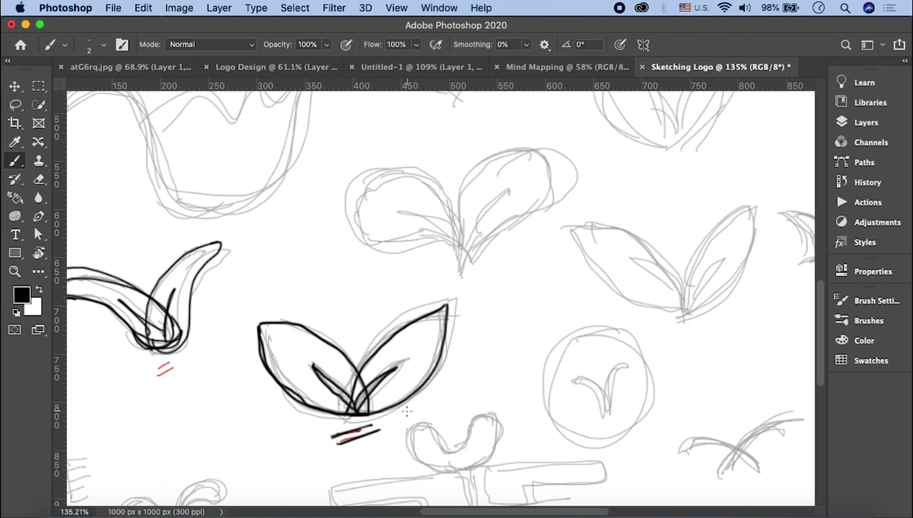